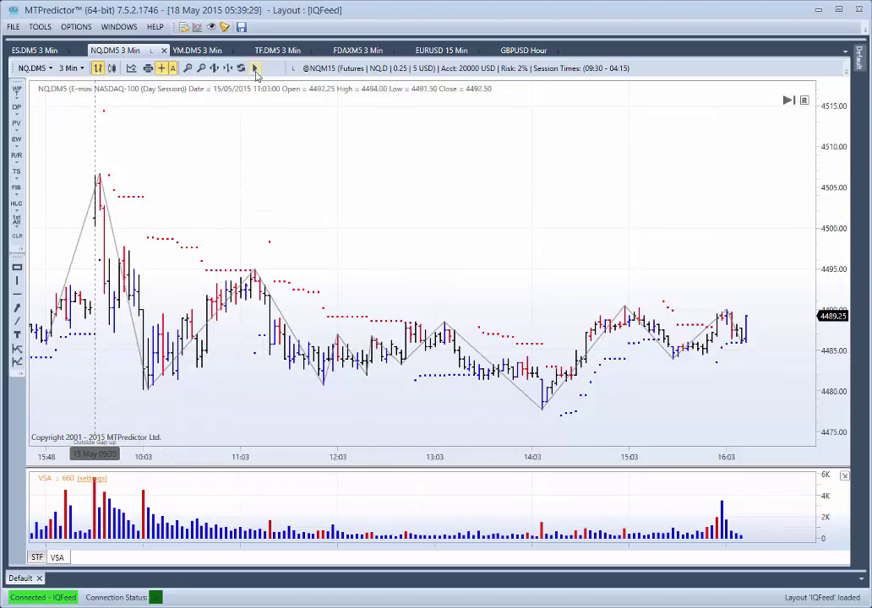
Start a bar replay of the NQ chart from the 14:03 bar and rescale the price axis
left_click(255, 69)
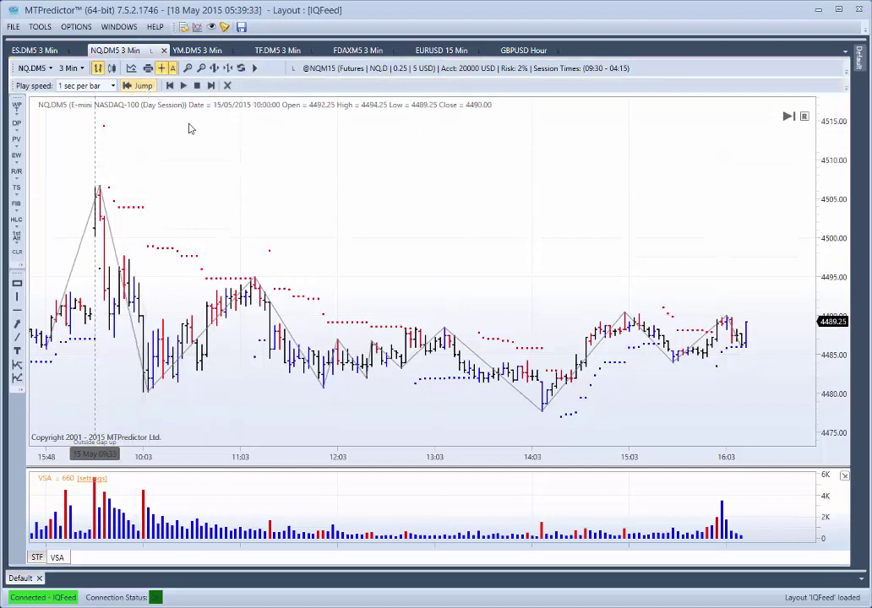
left_click(536, 385)
scroll(422, 287, "up", 1)
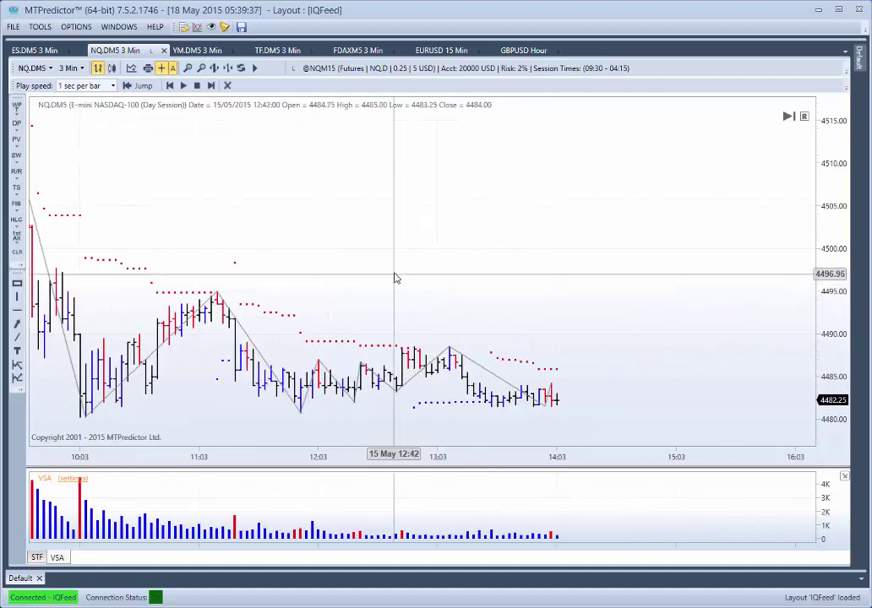
scroll(393, 276, "up", 1)
left_click_drag(390, 273, 468, 241)
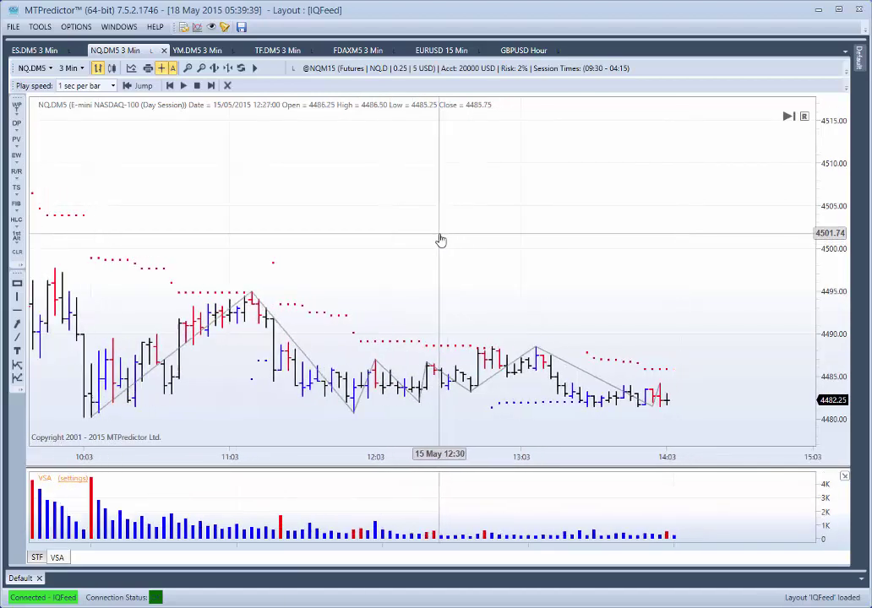
left_click_drag(839, 296, 838, 272)
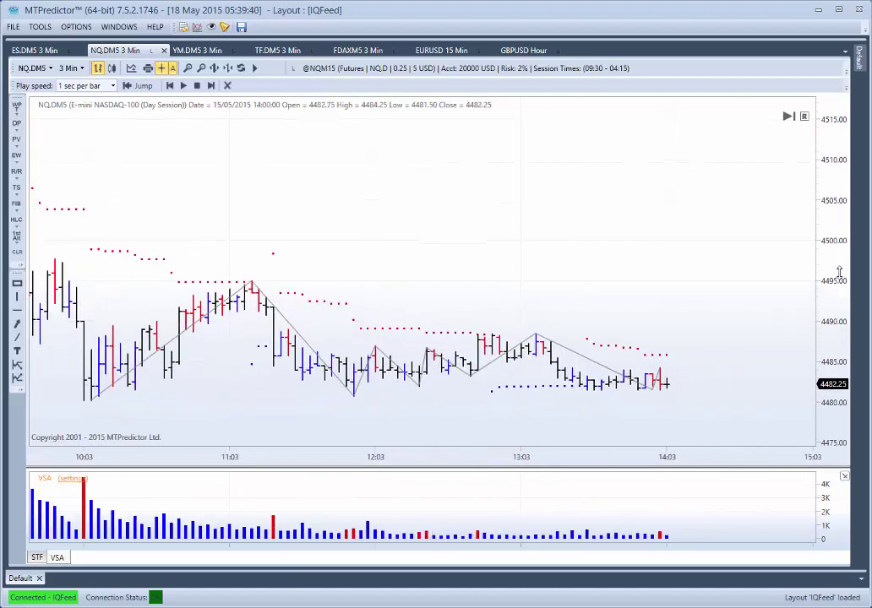
mouse_move(663, 302)
left_mouse_down()
mouse_move(663, 291)
mouse_move(666, 318)
left_mouse_up()
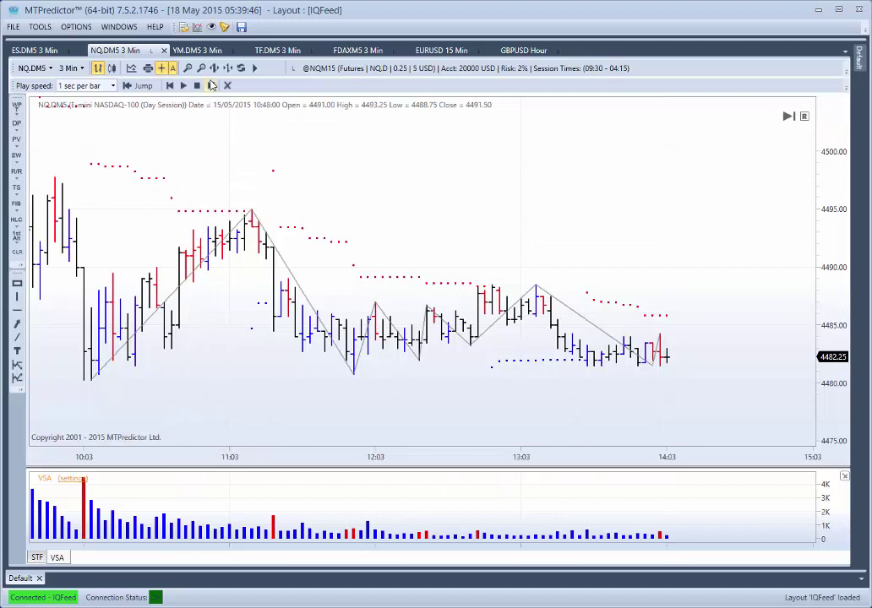
Step the replay forward two bars to the 14:09 drop to 4478.75
left_click(211, 86)
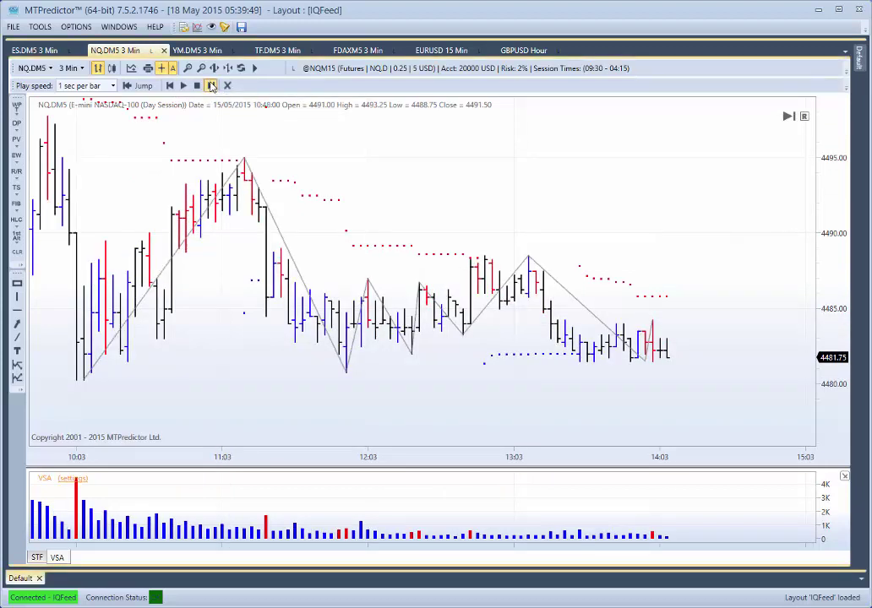
left_click(211, 85)
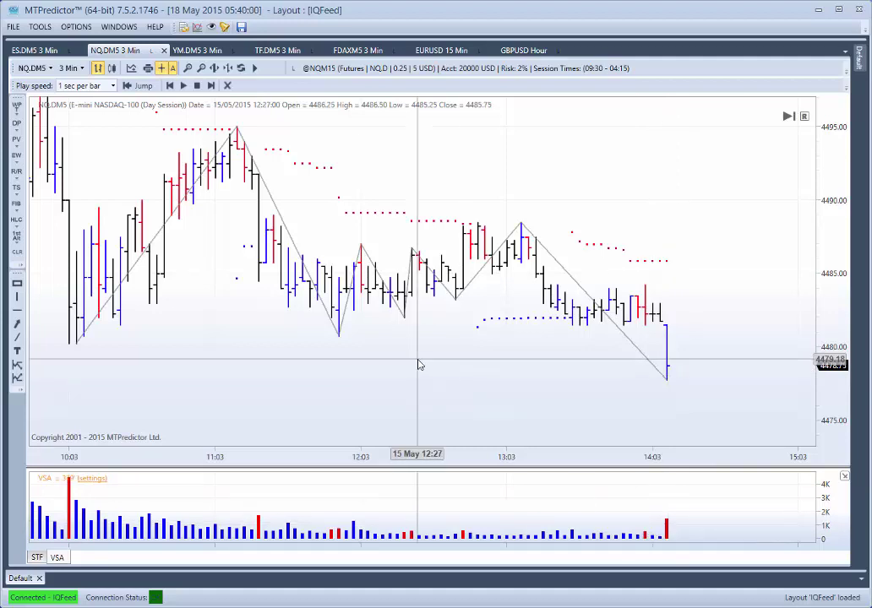
scroll(411, 362, "up", 3)
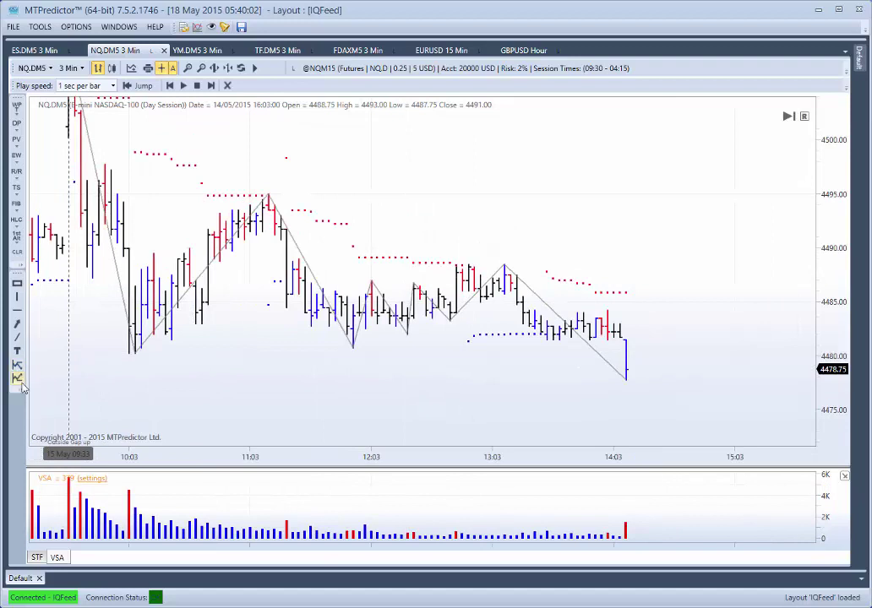
Draw a horizontal level at 4480.25, step one bar forward, then end the replay to show live bars
left_click(135, 368)
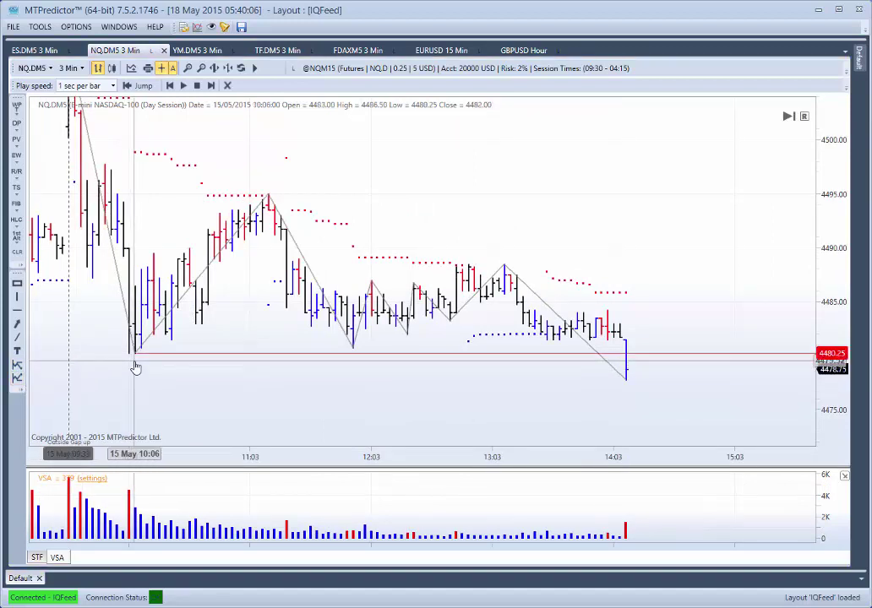
scroll(627, 369, "down", 1)
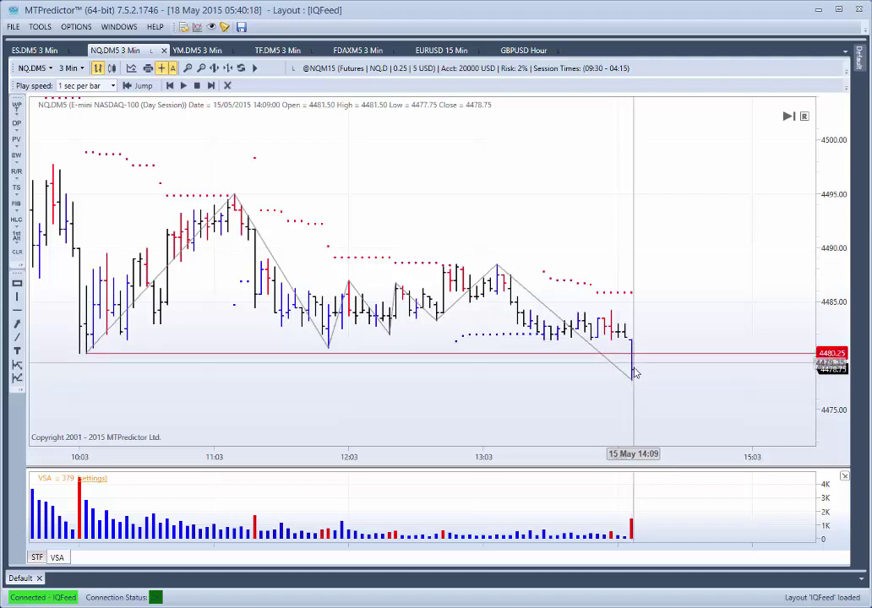
left_click(211, 86)
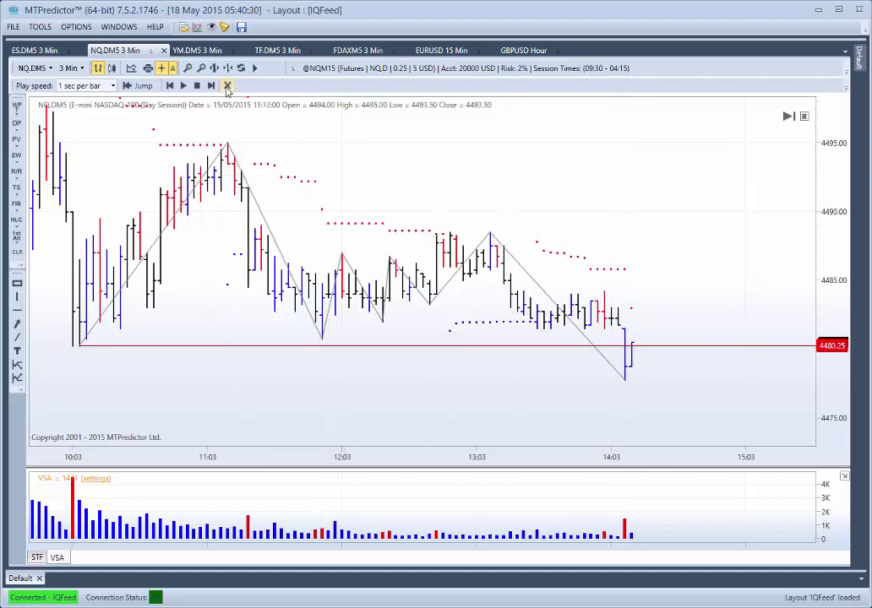
left_click(227, 85)
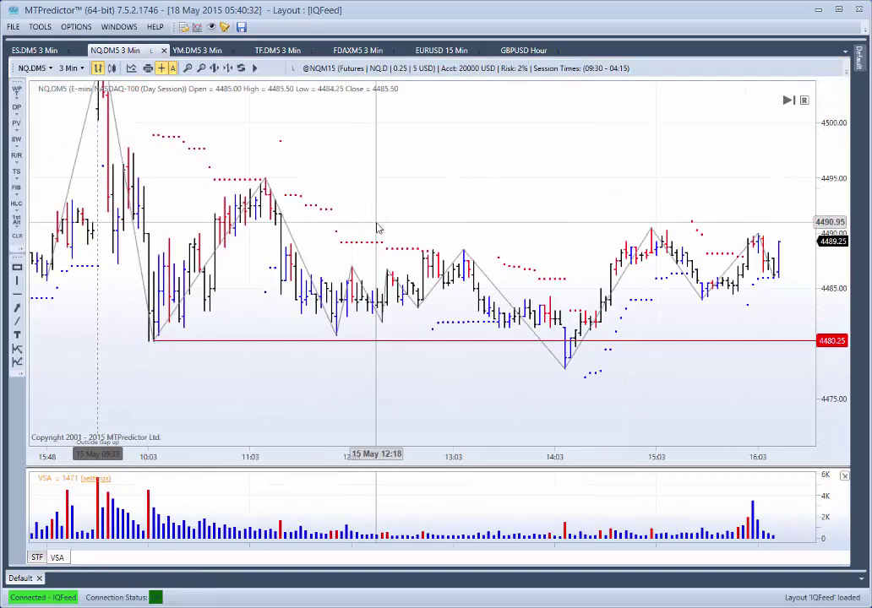
scroll(492, 338, "down", 4)
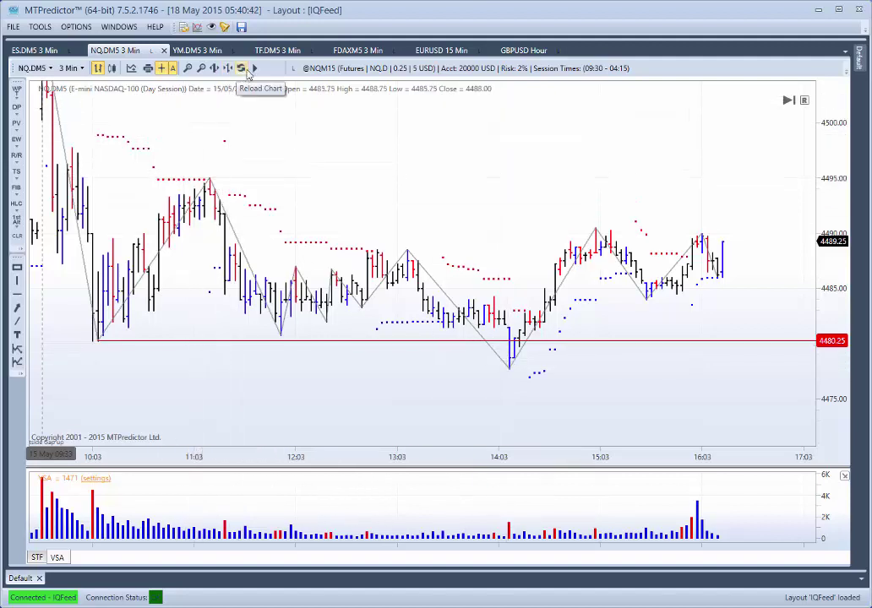
Restart the replay at the 14:06 bar and advance it to 14:09
left_click(255, 68)
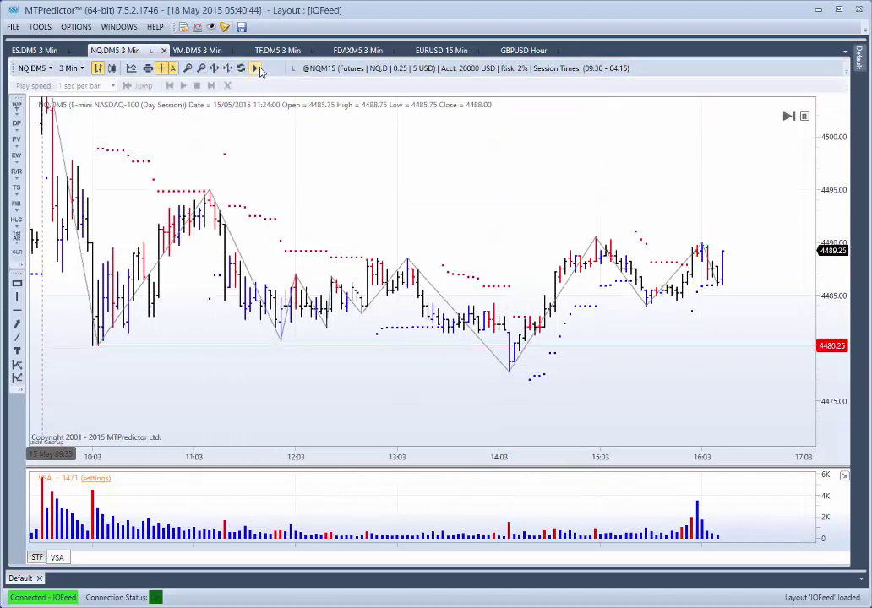
left_click(137, 85)
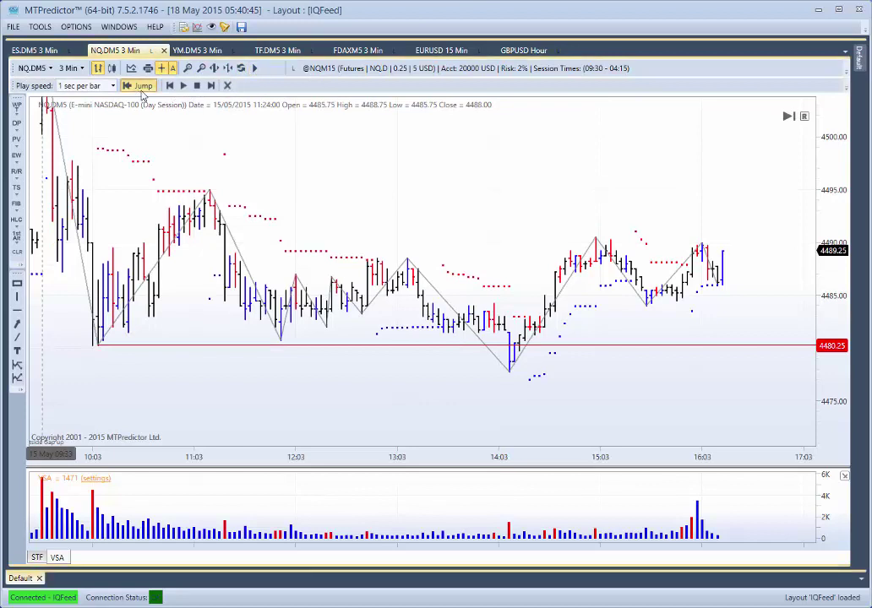
left_click(507, 335)
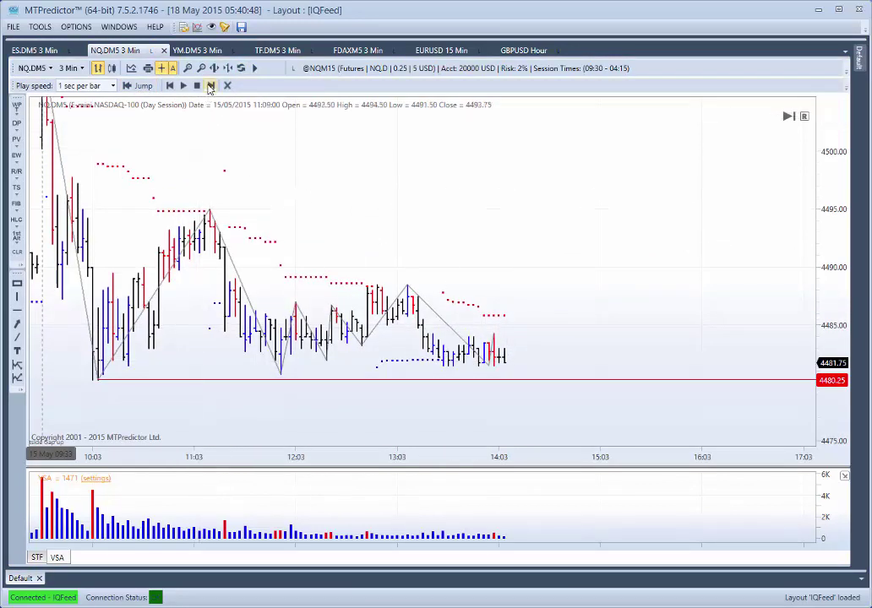
left_click(210, 85)
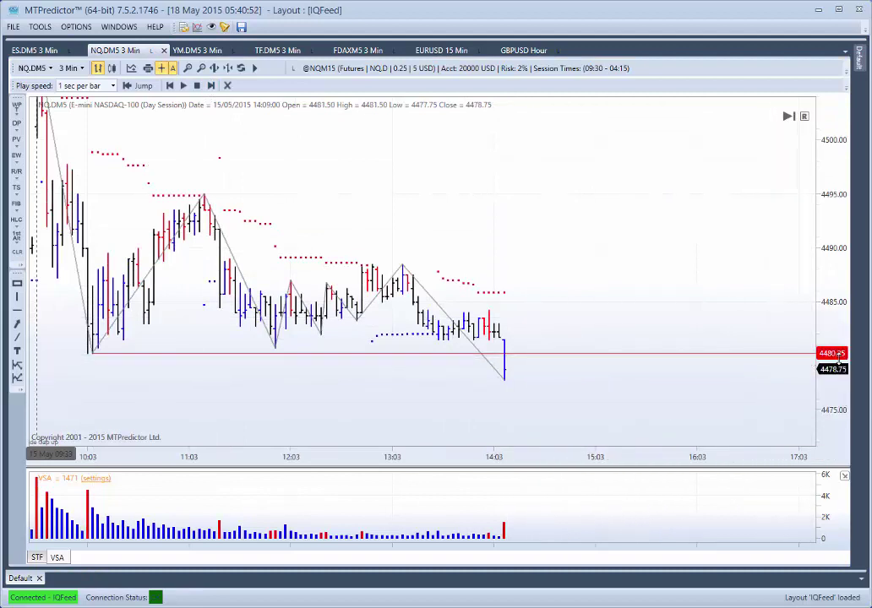
Remove the red 4480.25 horizontal line
right_click(194, 355)
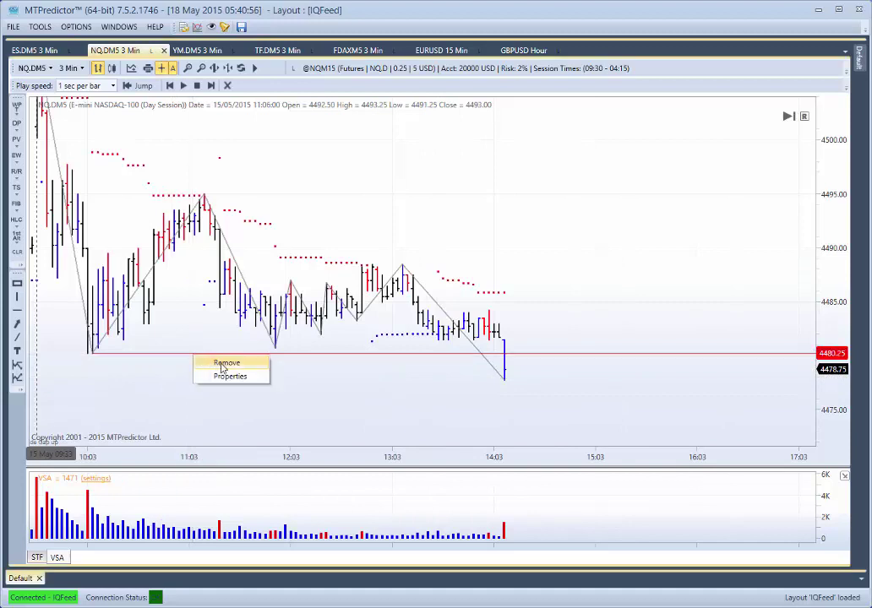
left_click(220, 364)
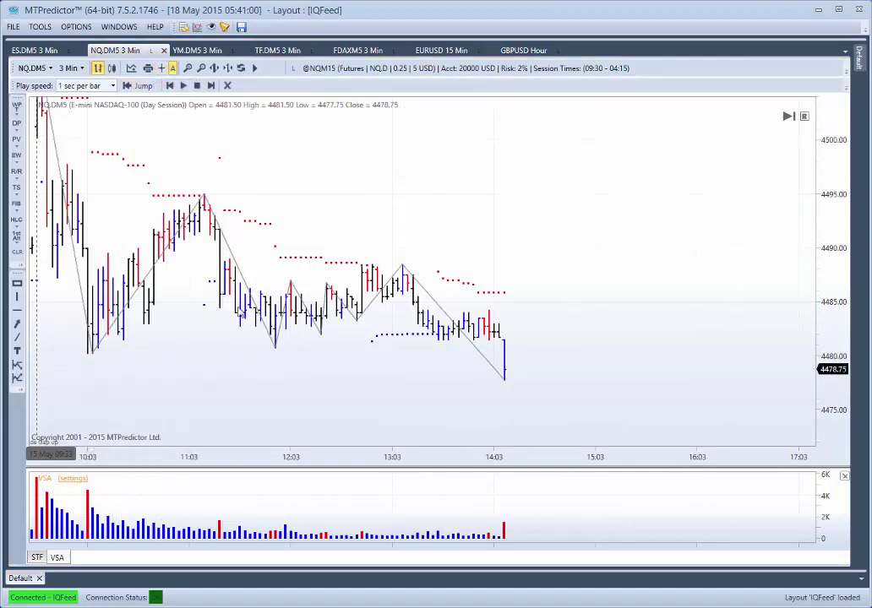
scroll(306, 332, "up", 4)
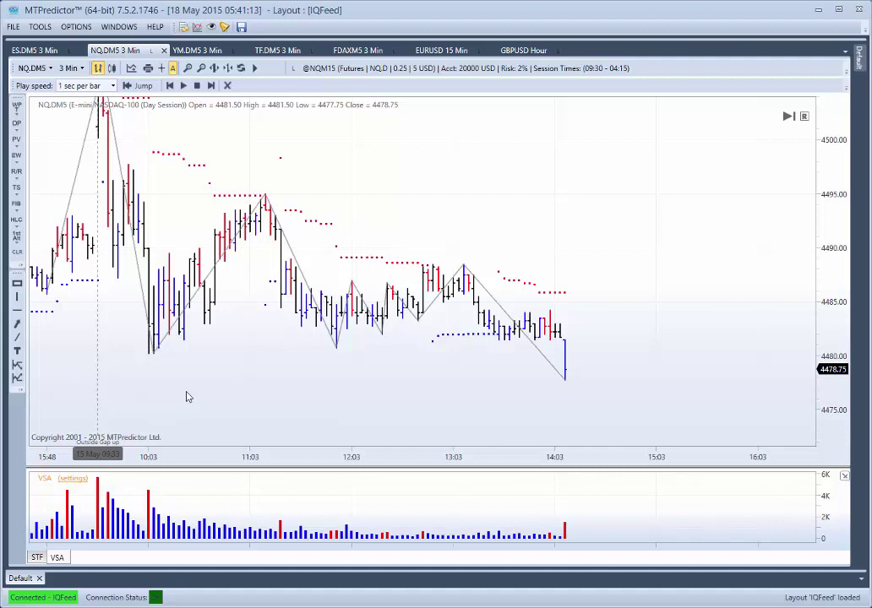
End the replay and start it again from the 14:03 bar
left_click(227, 85)
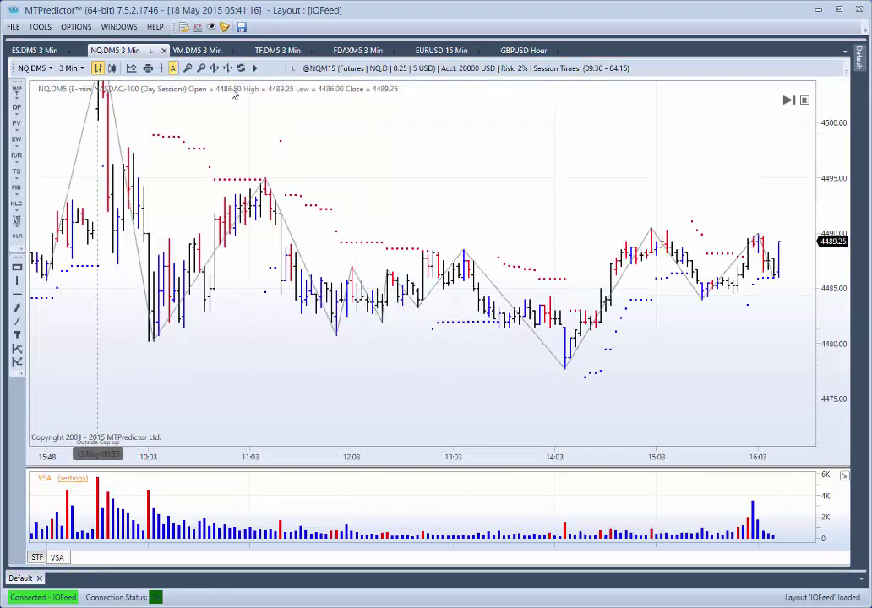
left_click(254, 68)
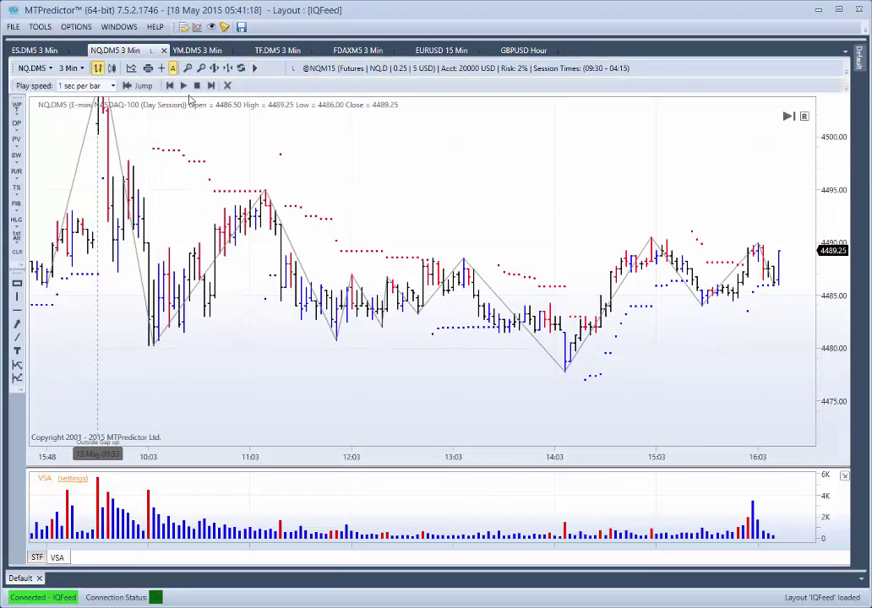
left_click(563, 327)
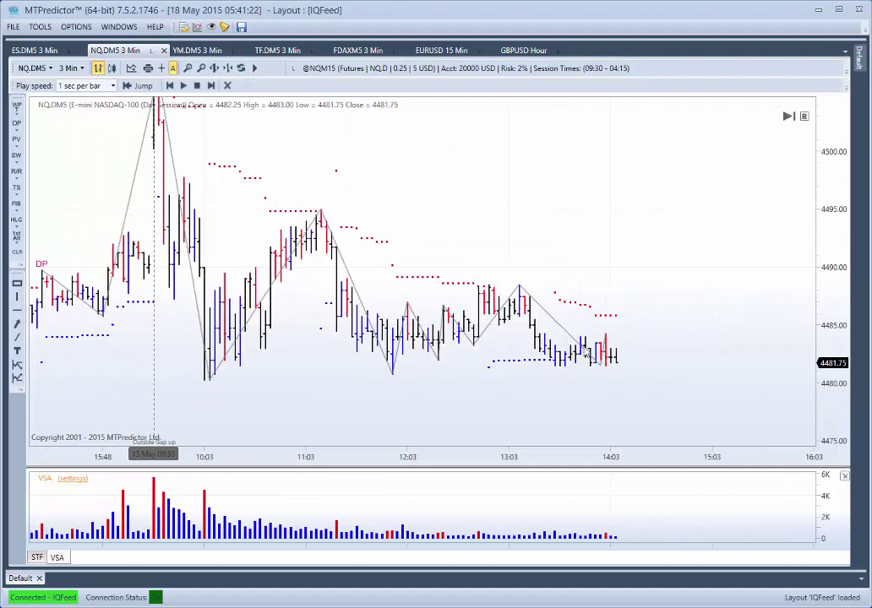
Add a 3-minute decision point zone positioned just under the 14:03 low
right_click(214, 367)
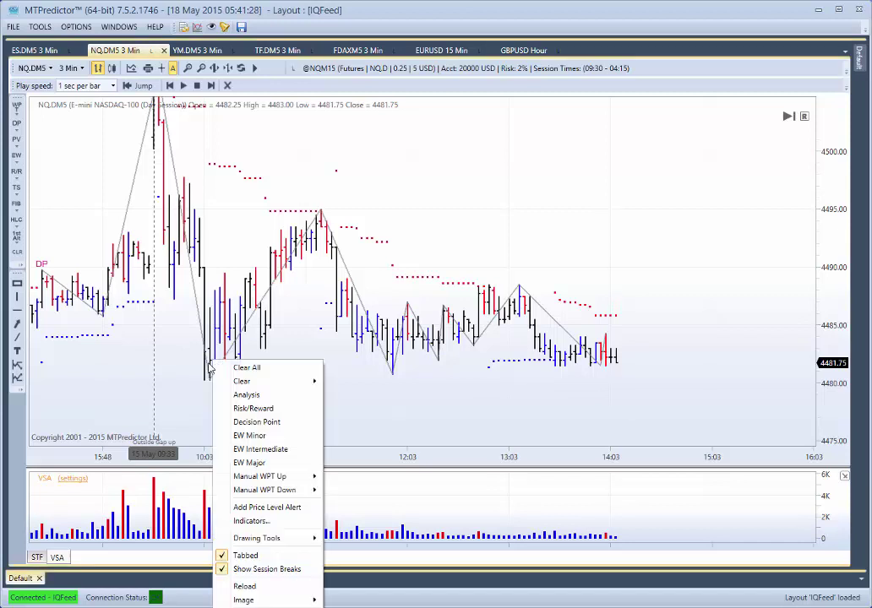
left_click(264, 423)
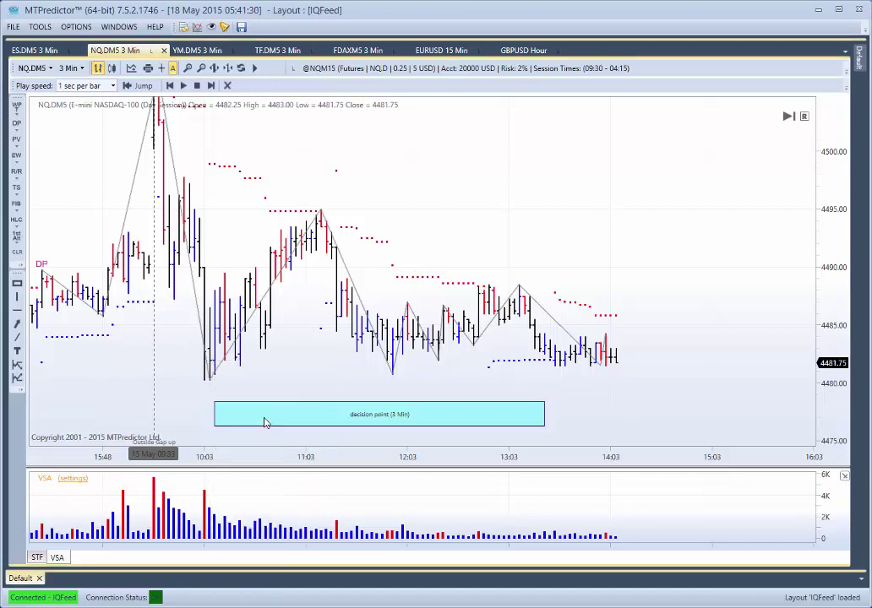
left_click_drag(395, 408, 631, 413)
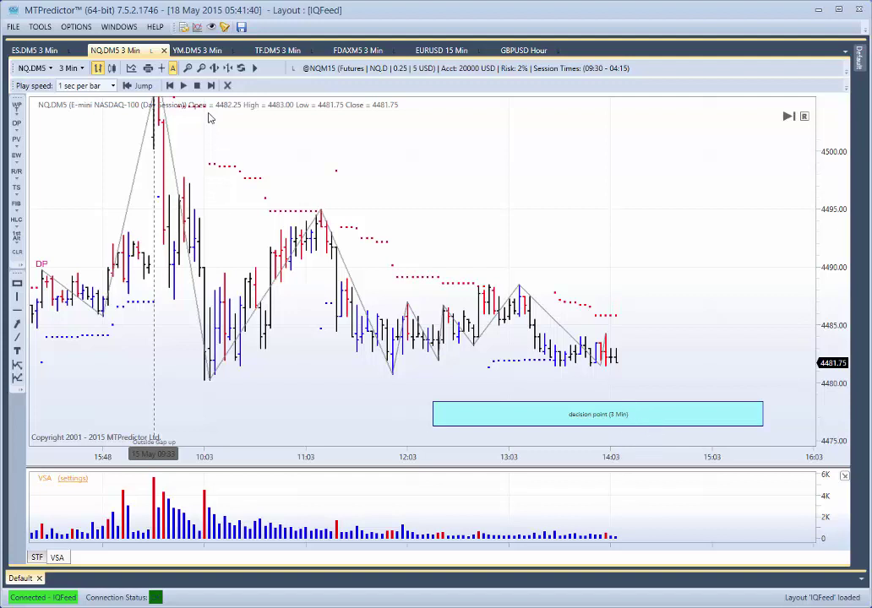
Advance the replay to 14:09, where price drops to 4477.75 into the zone
left_click(210, 85)
scroll(337, 145, "up", 2)
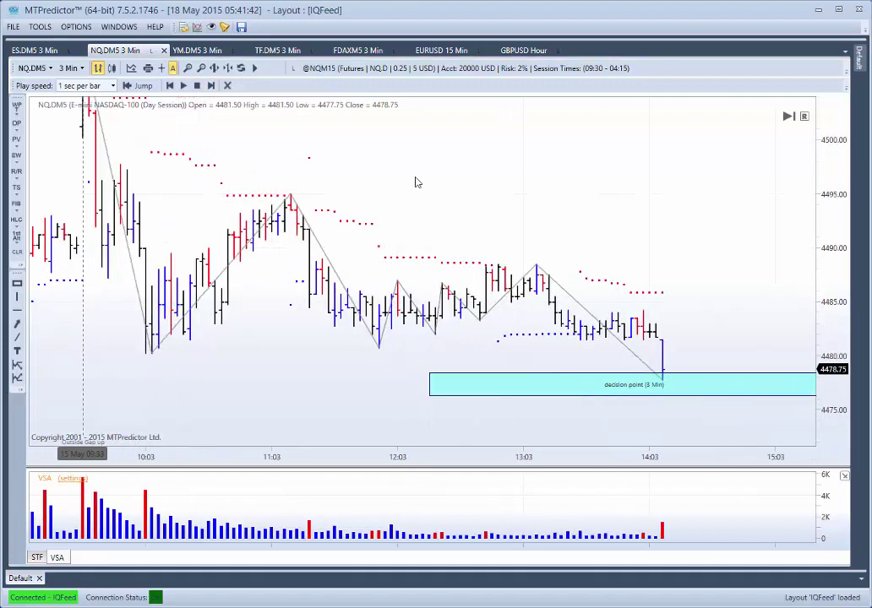
left_click_drag(641, 213, 527, 271)
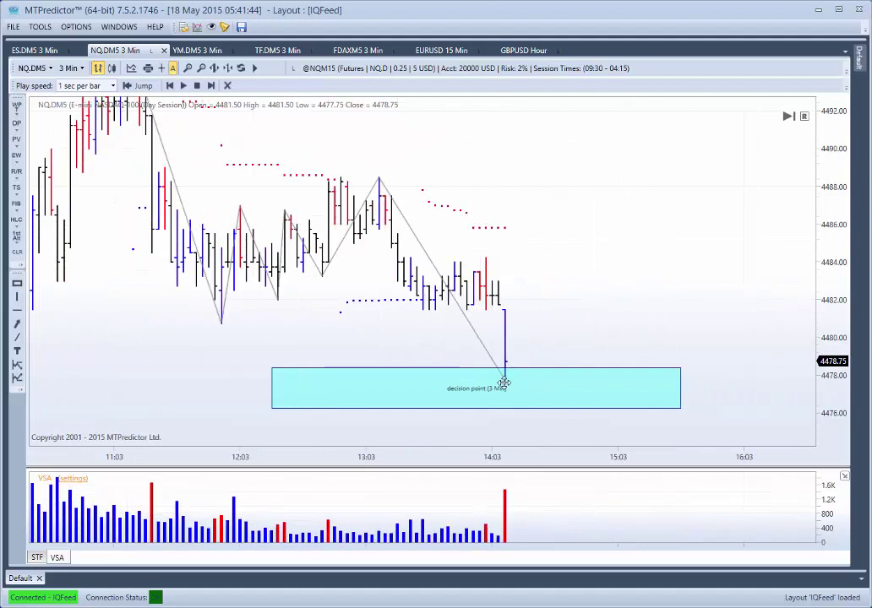
Advance one bar, compress the price axis, and add a second 3-minute decision zone near 4490
left_click(212, 86)
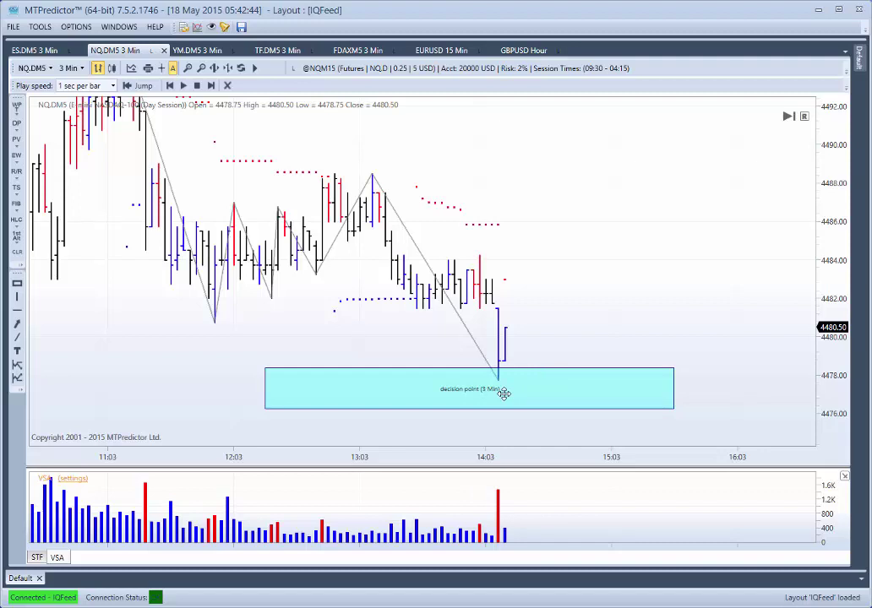
left_click_drag(828, 214, 830, 227)
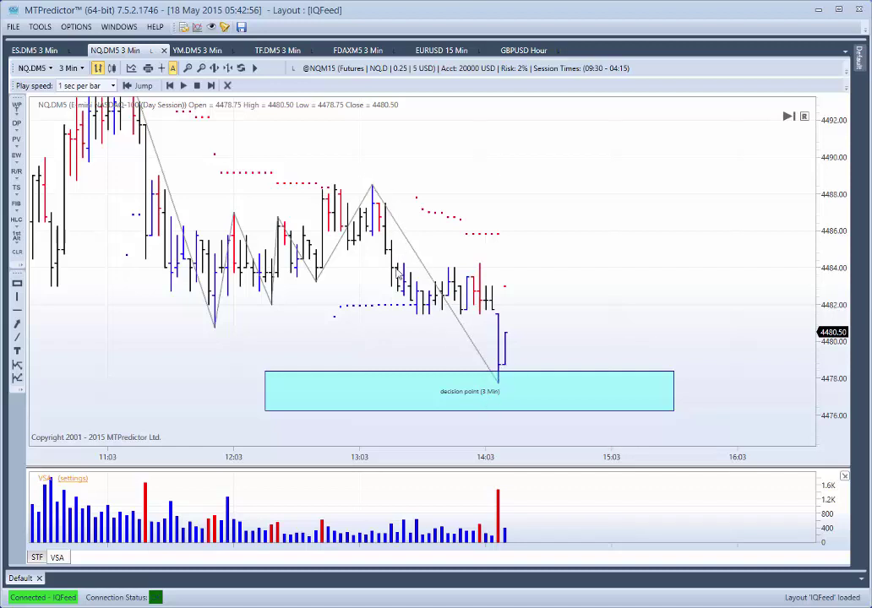
right_click(374, 191)
left_click(407, 251)
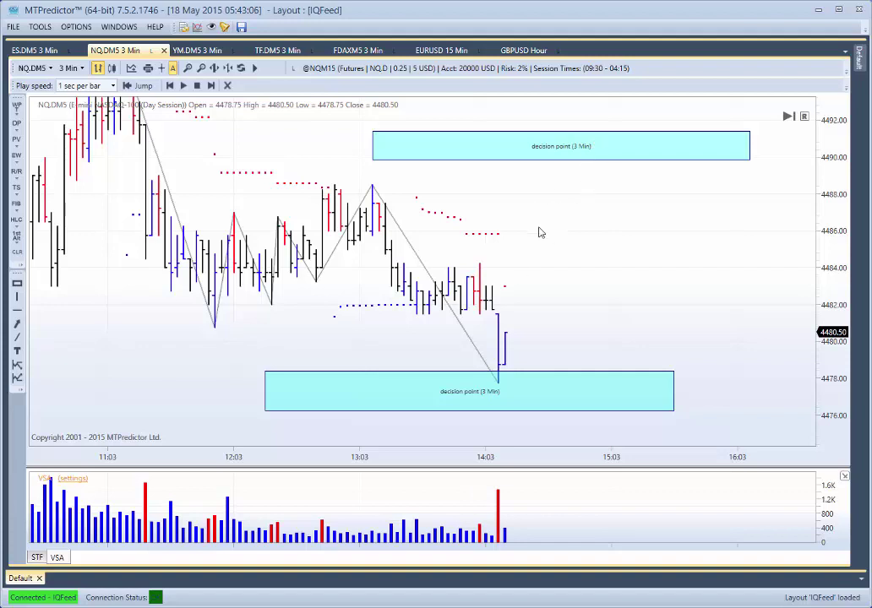
Draw a long 6-contract plan: entry 4480.75, stop 4477.50, target 4489.75 for R/R 2.8
right_click(489, 188)
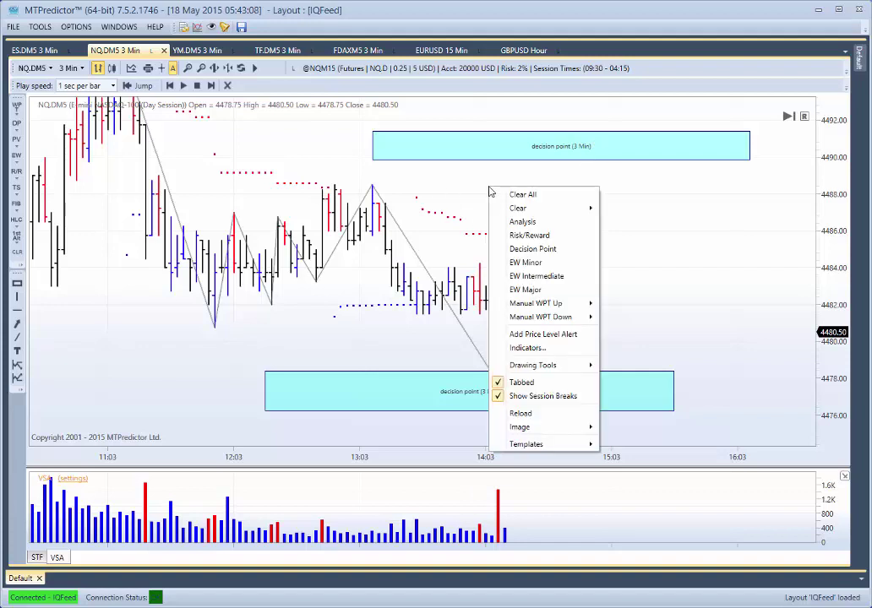
left_click(533, 235)
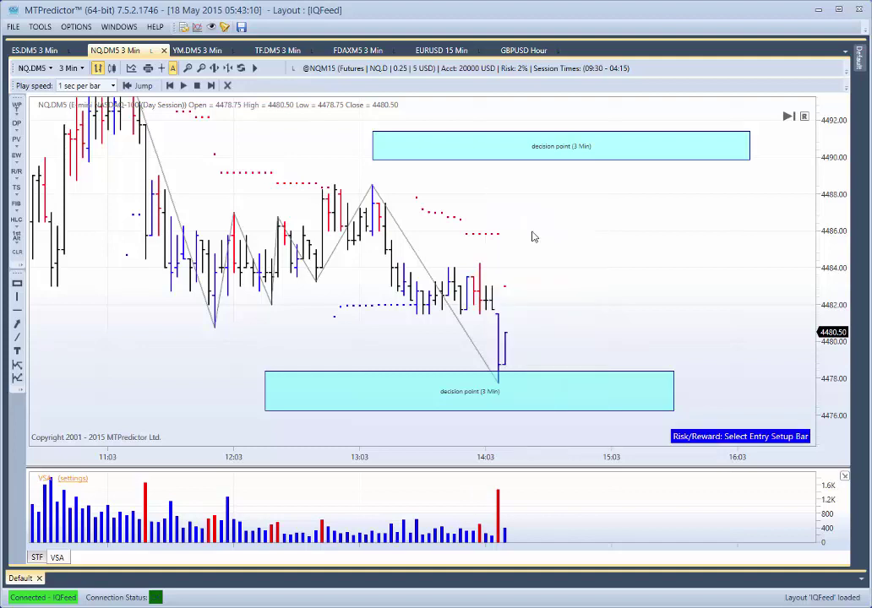
left_click(507, 331)
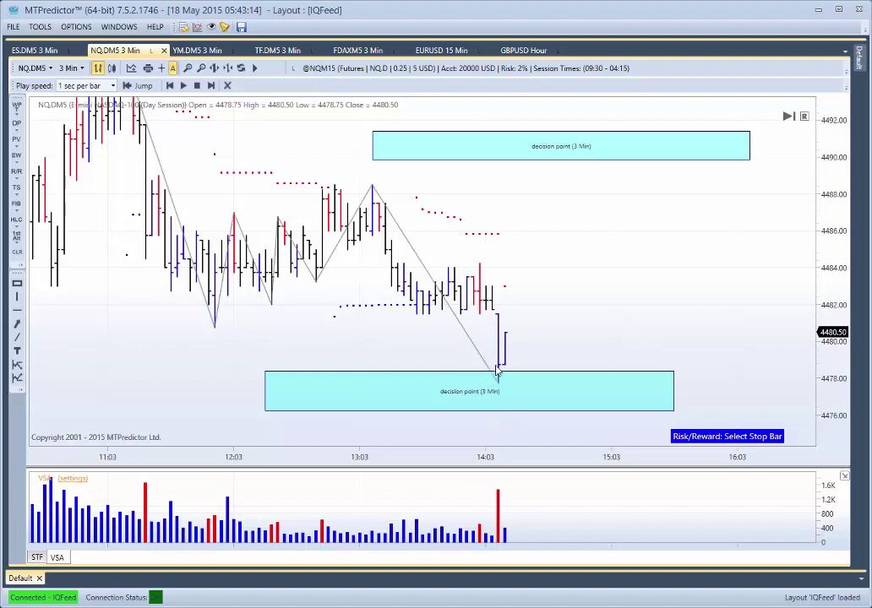
left_click(499, 356)
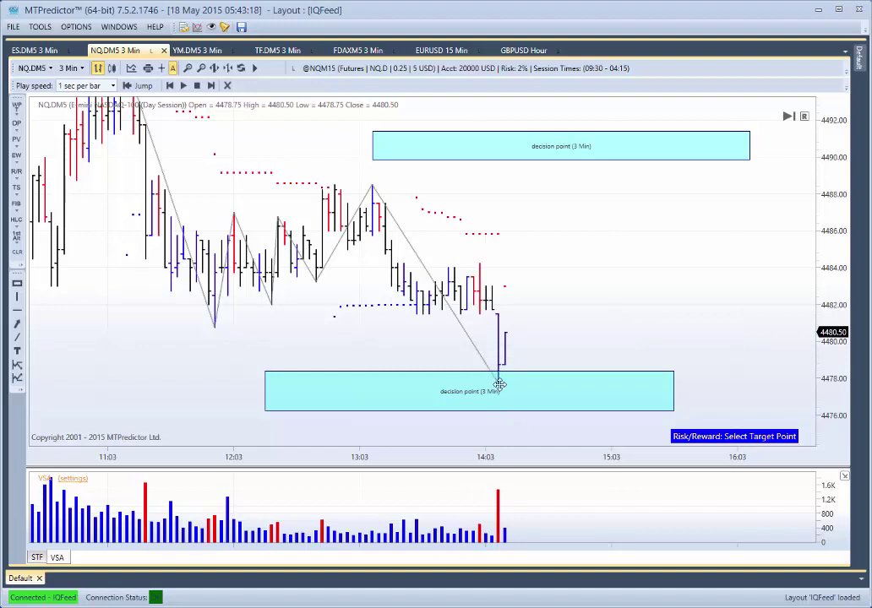
left_click(559, 193)
left_click_drag(561, 187, 573, 158)
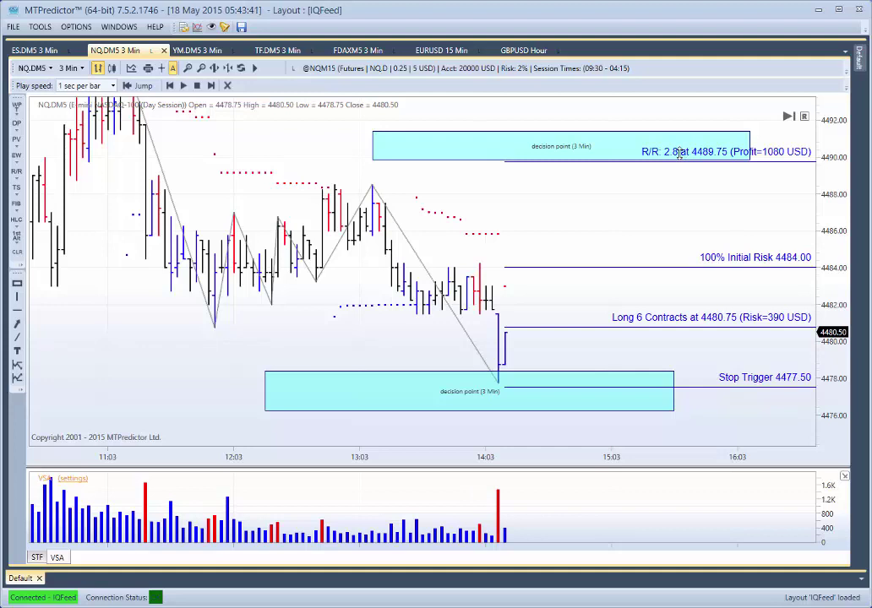
Step the replay forward thirteen bars until price reaches 4490.50, above the 4489.75 target
left_click(210, 86)
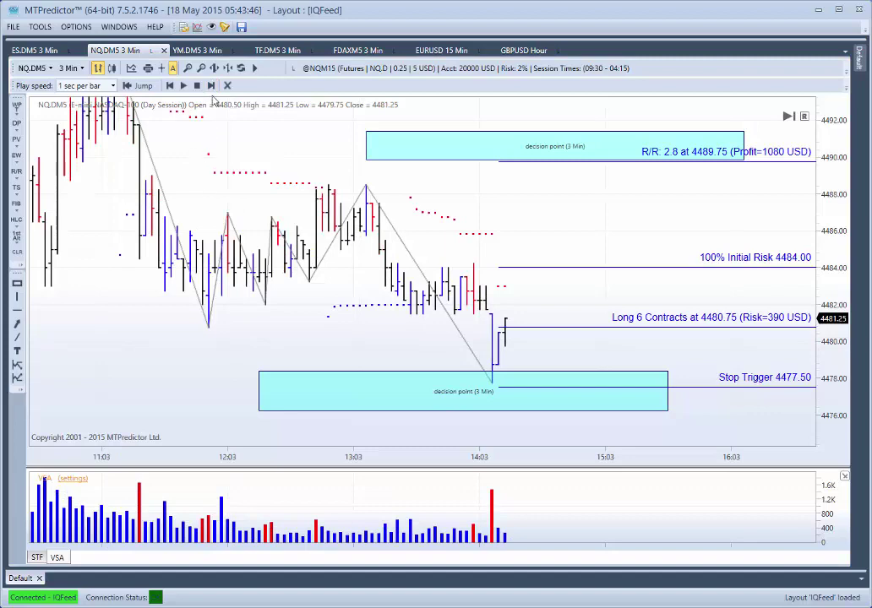
left_click(210, 86)
left_click(211, 85)
left_click(210, 85)
left_click(210, 85)
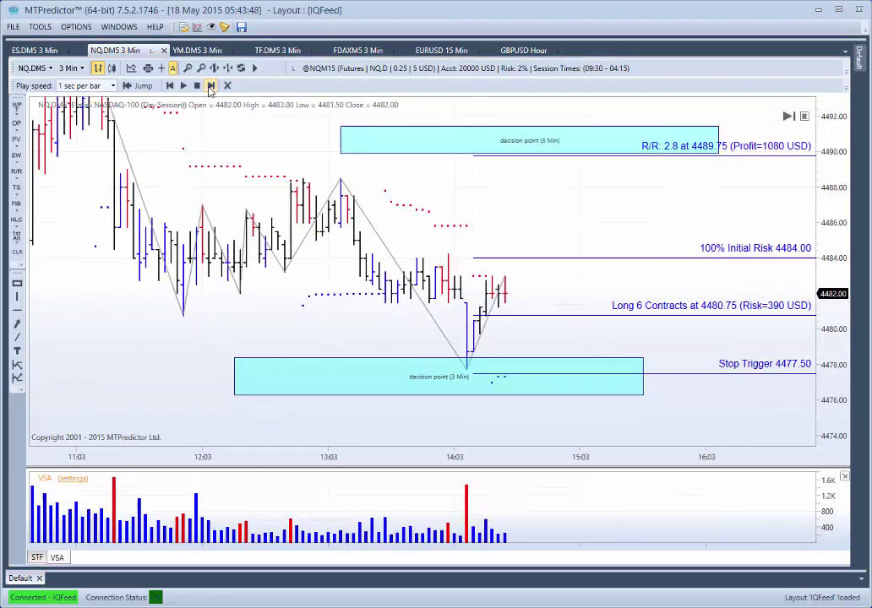
left_click(210, 85)
left_click(210, 85)
left_click(210, 85)
left_click(210, 86)
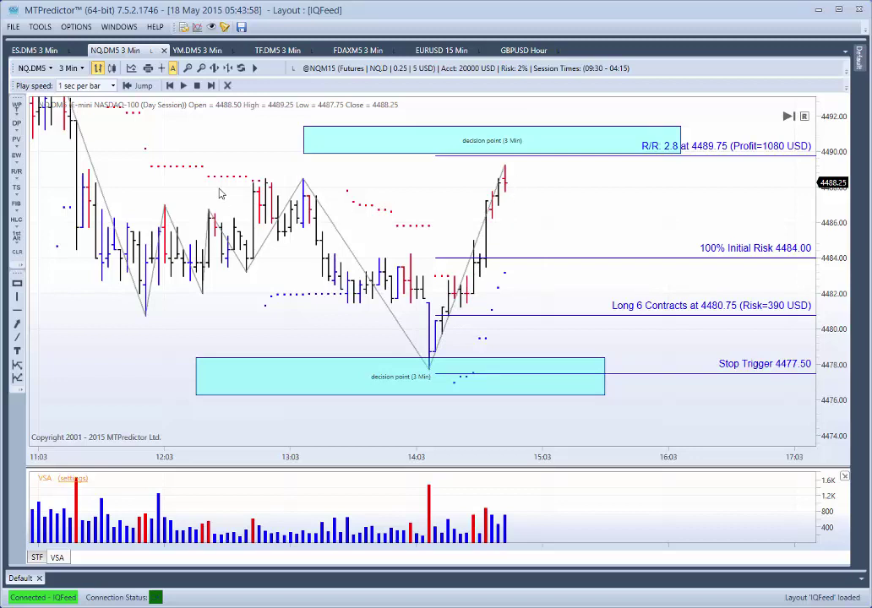
left_click(212, 86)
left_click(212, 87)
left_click(212, 86)
left_click(212, 86)
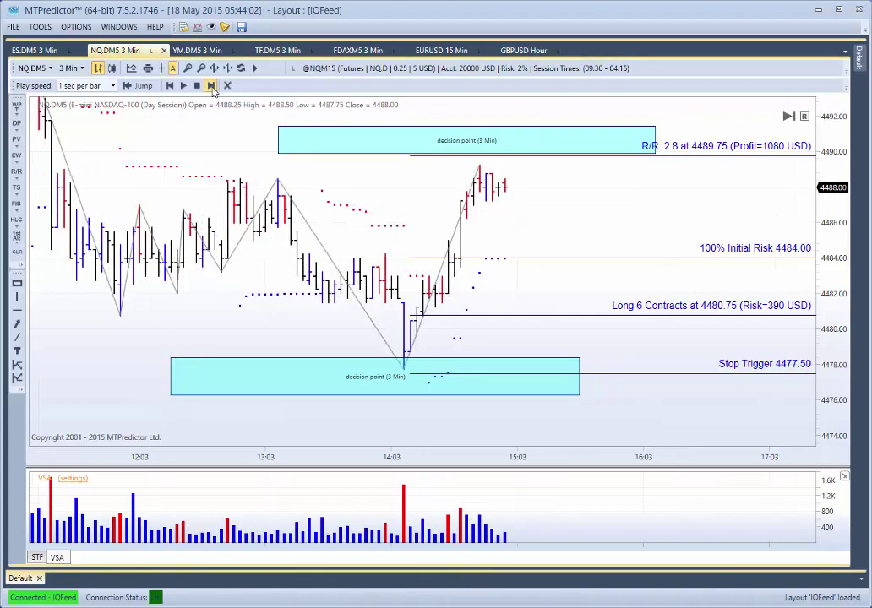
left_click(212, 86)
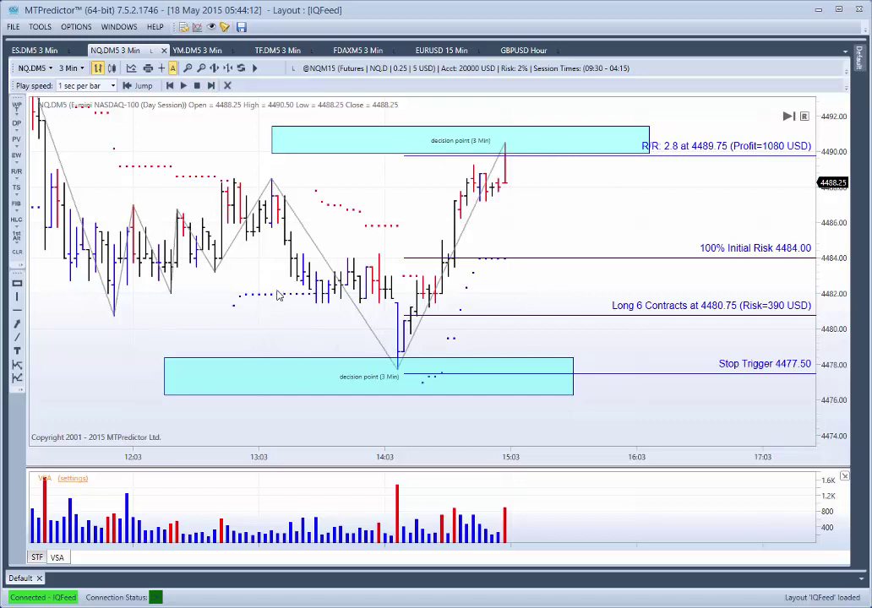
left_click_drag(278, 294, 346, 295)
scroll(343, 294, "down", 1)
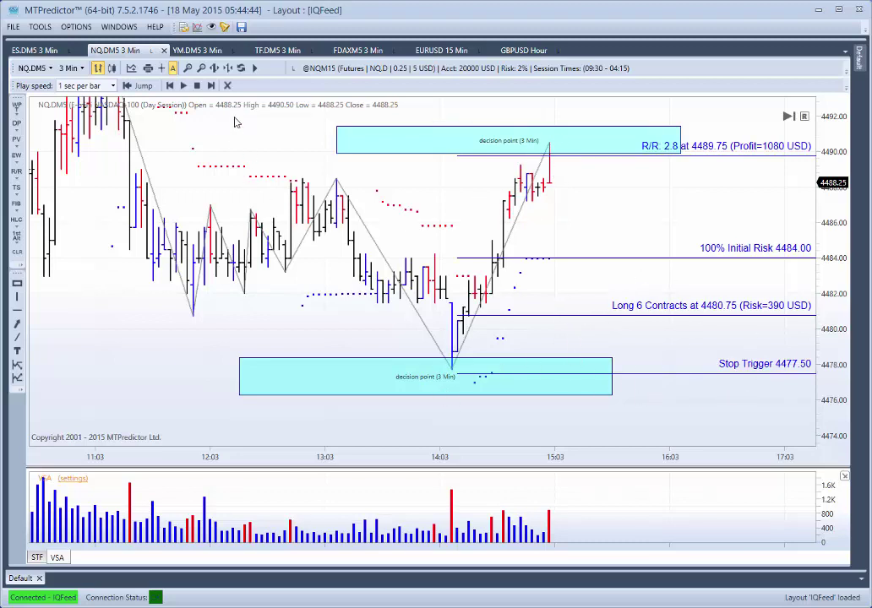
End the replay and pan to view the whole session through 16:03 with the trade plan
left_click(227, 85)
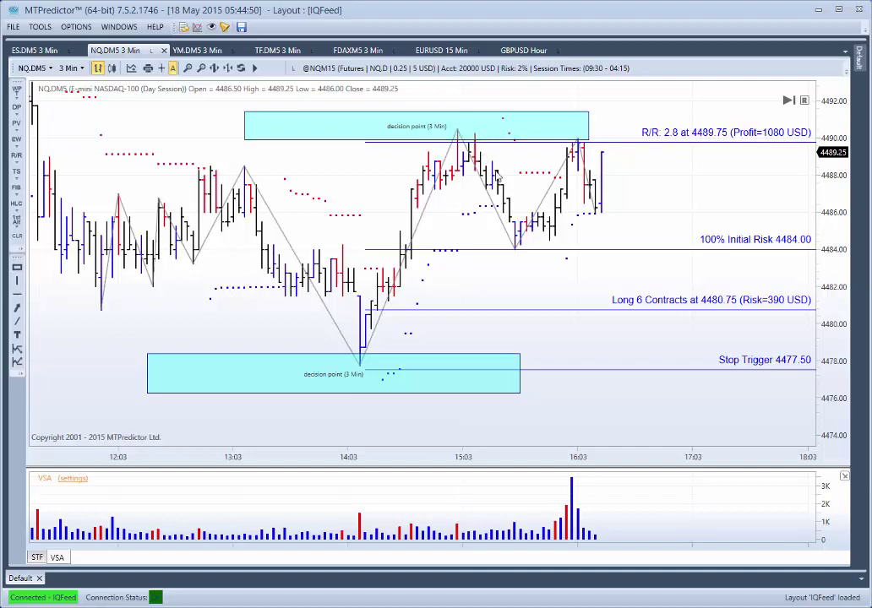
scroll(246, 295, "down", 2)
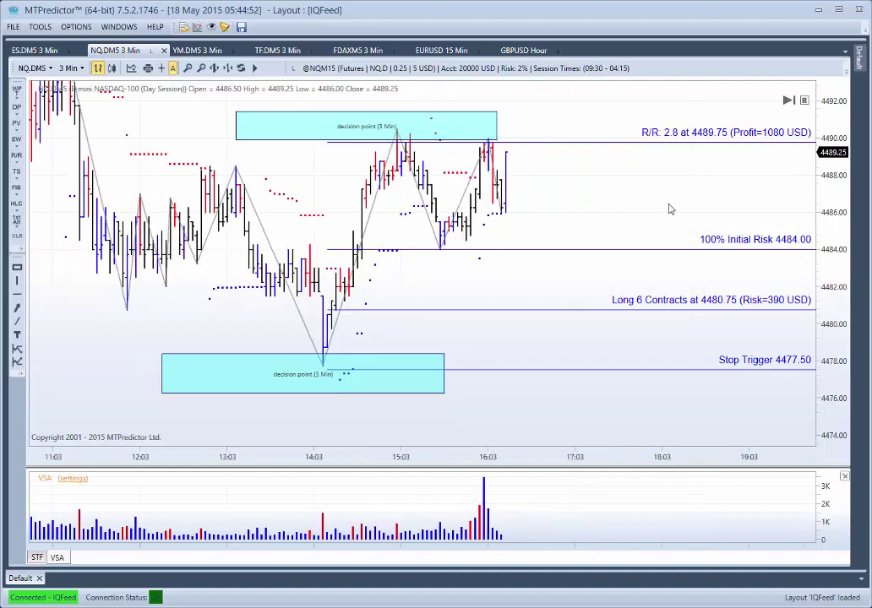
scroll(429, 497, "up", 3)
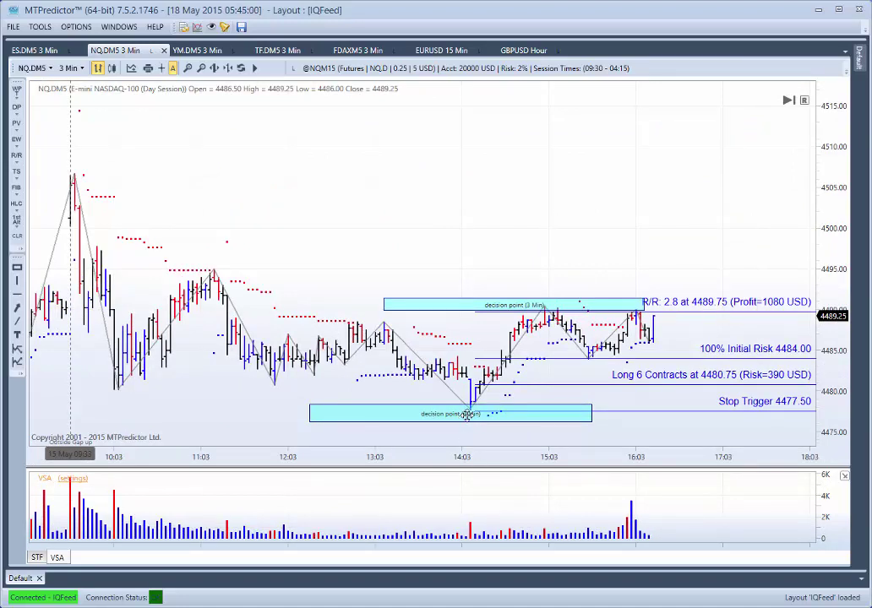
left_click_drag(521, 225, 445, 207)
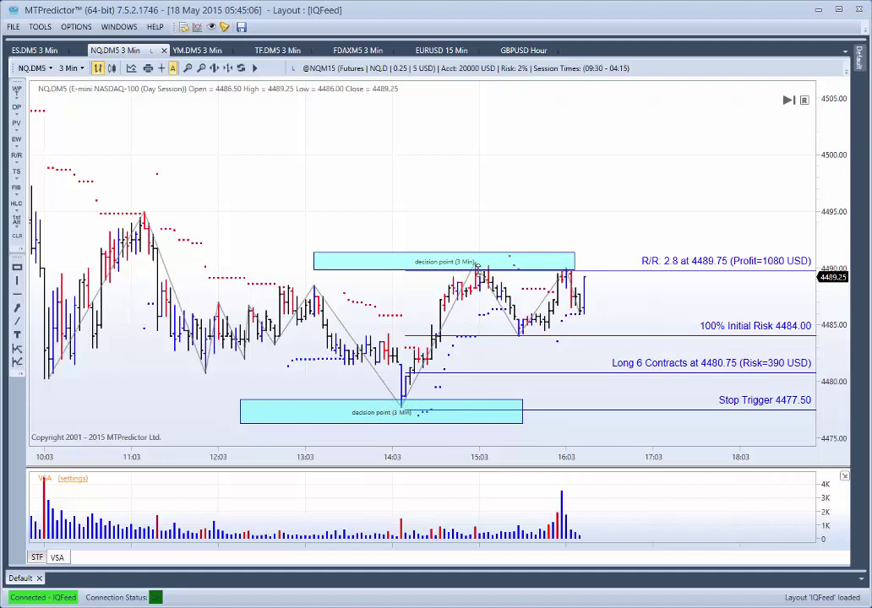
Clear all chart analysis and switch the chart to the 15-minute timeframe
left_click(17, 237)
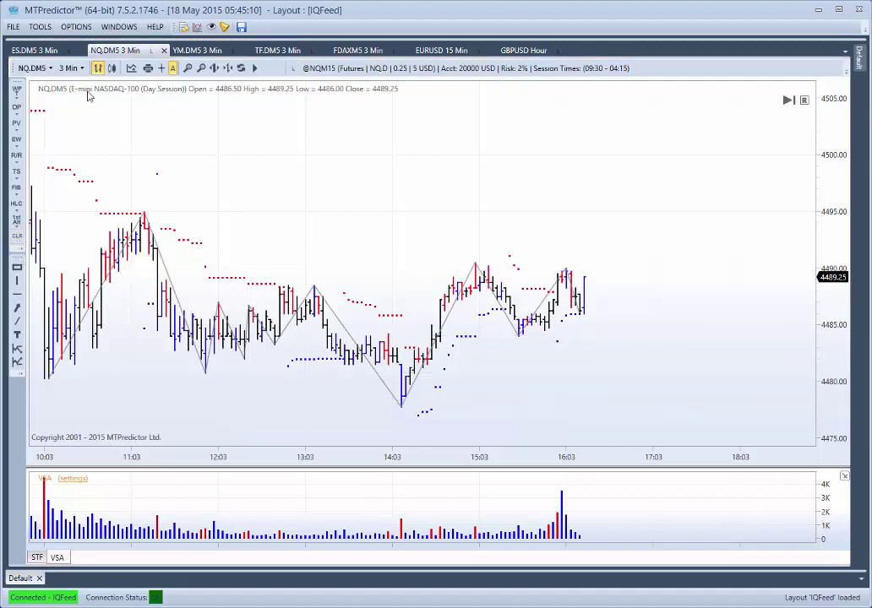
left_click(71, 68)
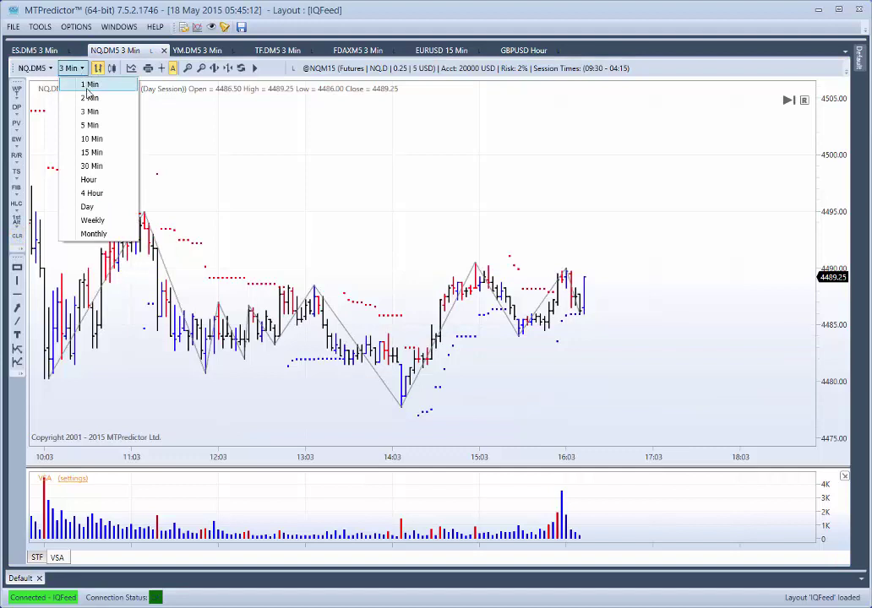
left_click(96, 153)
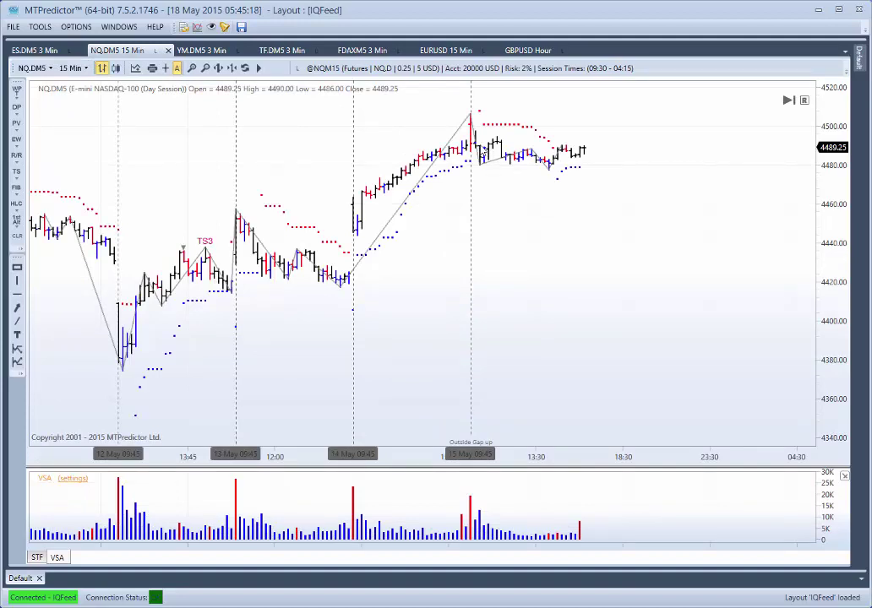
Add a 15-minute decision point zone near 4478, trim it, and return to 3-minute bars
right_click(482, 148)
left_click(513, 210)
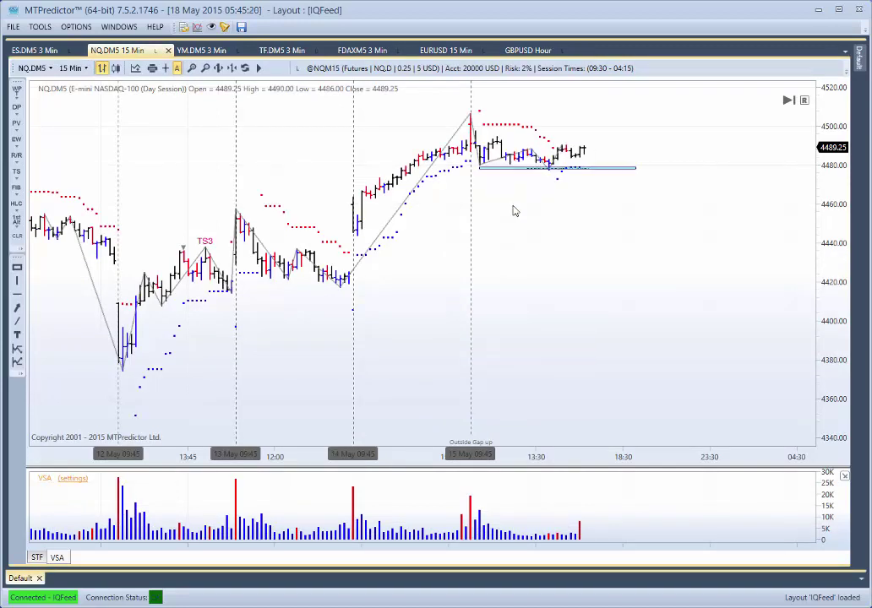
scroll(530, 242, "up", 2)
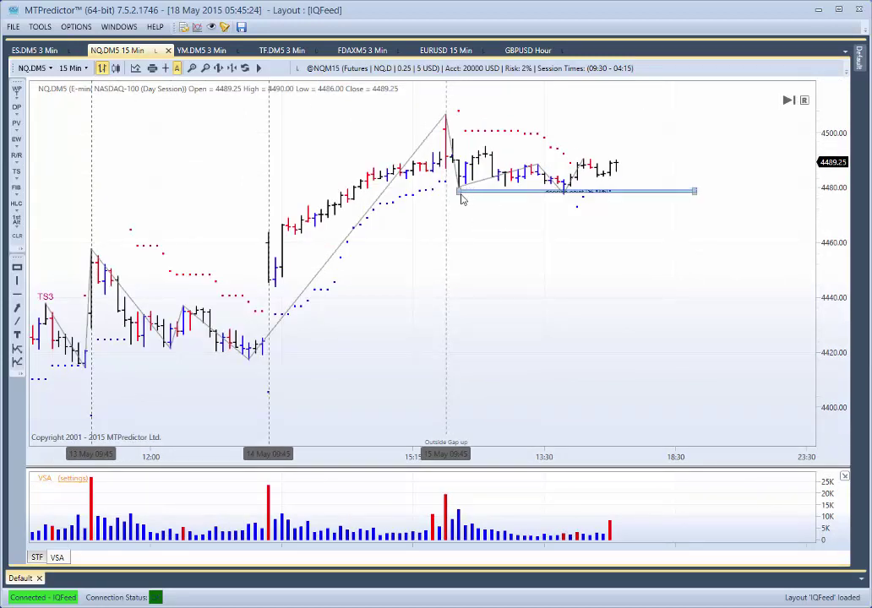
left_click_drag(458, 197, 535, 196)
left_click_drag(630, 194, 583, 193)
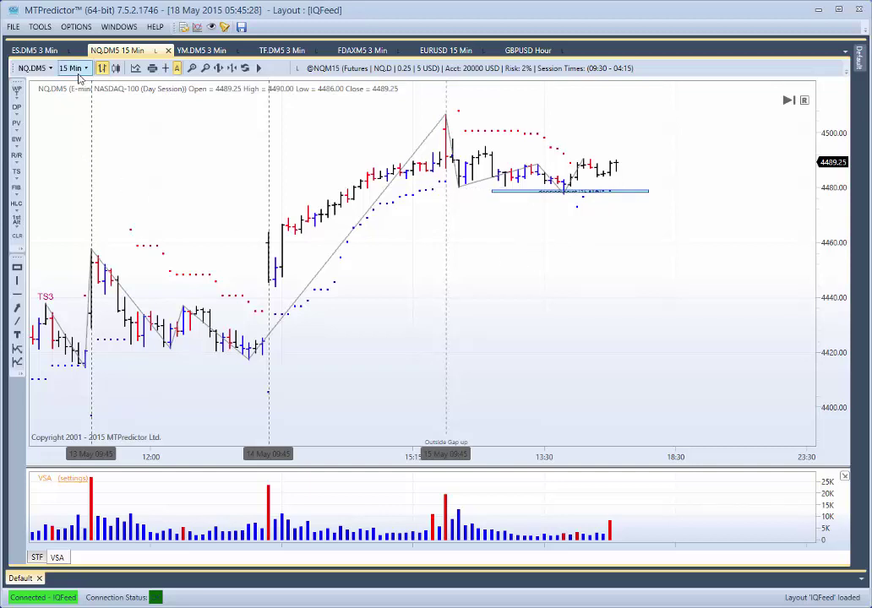
left_click(74, 69)
left_click(90, 111)
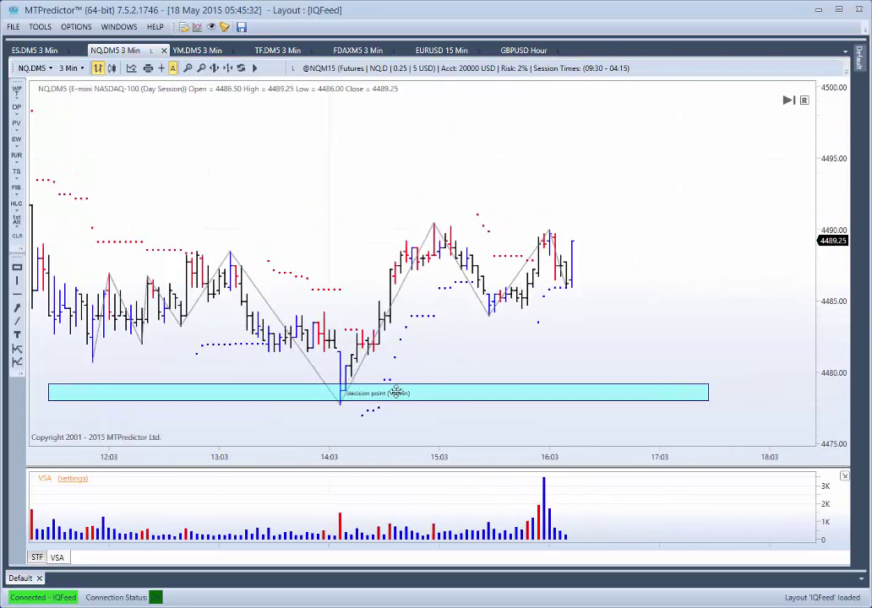
scroll(319, 342, "down", 4)
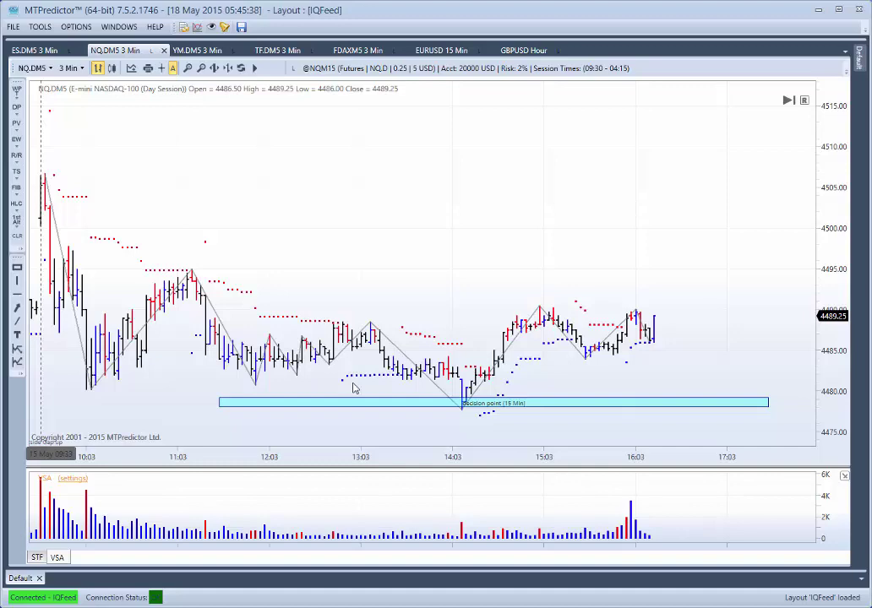
mouse_move(336, 197)
left_mouse_down()
mouse_move(392, 233)
mouse_move(342, 209)
left_mouse_up()
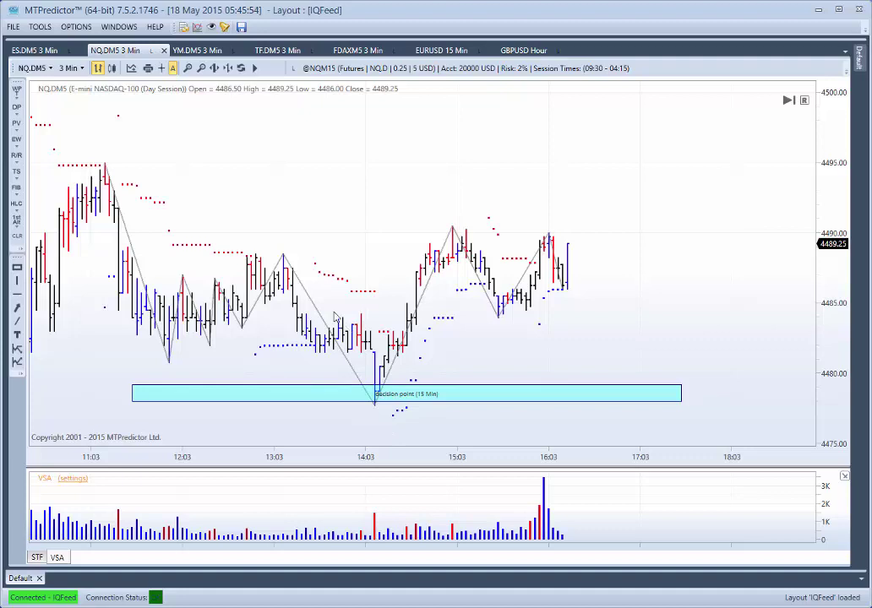
Add a 3-minute decision zone near 4490 and a long plan: entry 4480.75, stop 4477.50, target 4489.75
right_click(291, 263)
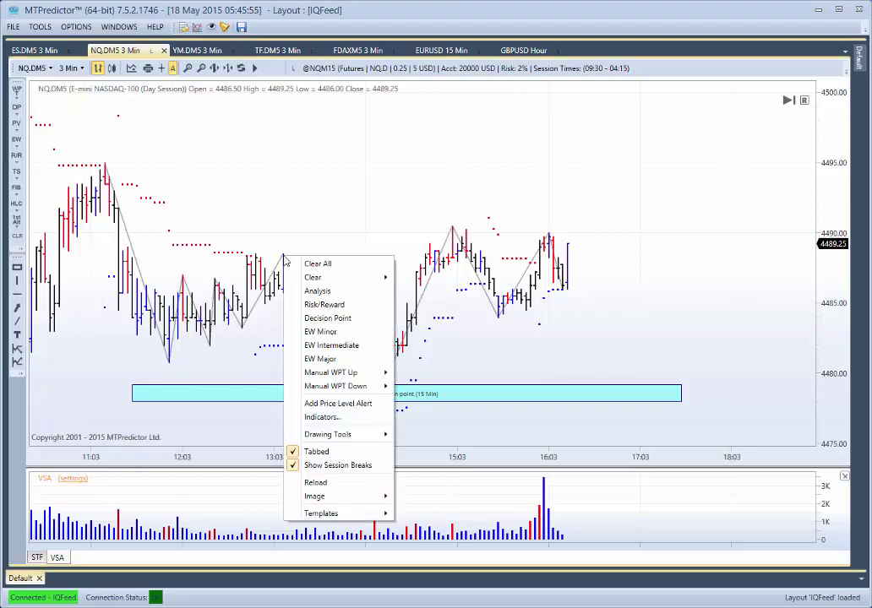
left_click(315, 306)
right_click(338, 268)
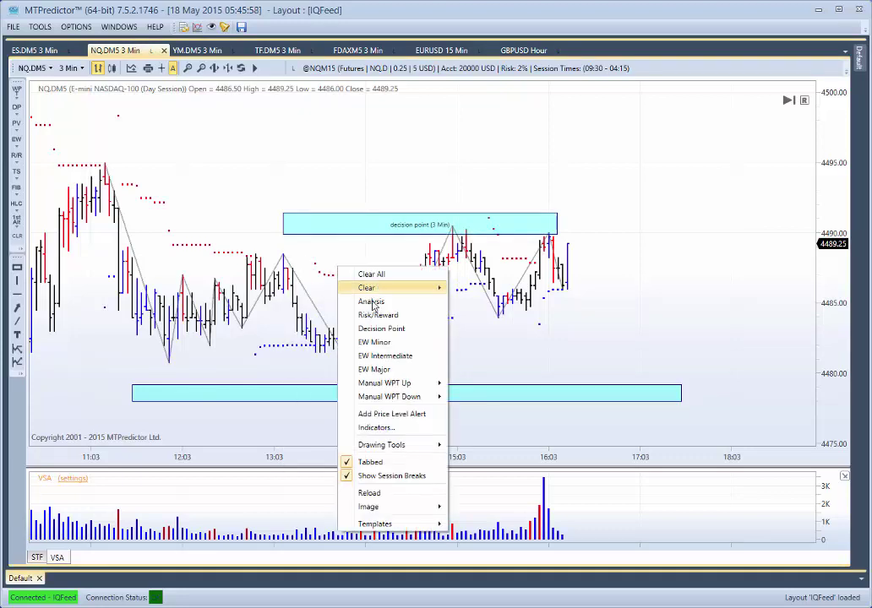
left_click(381, 315)
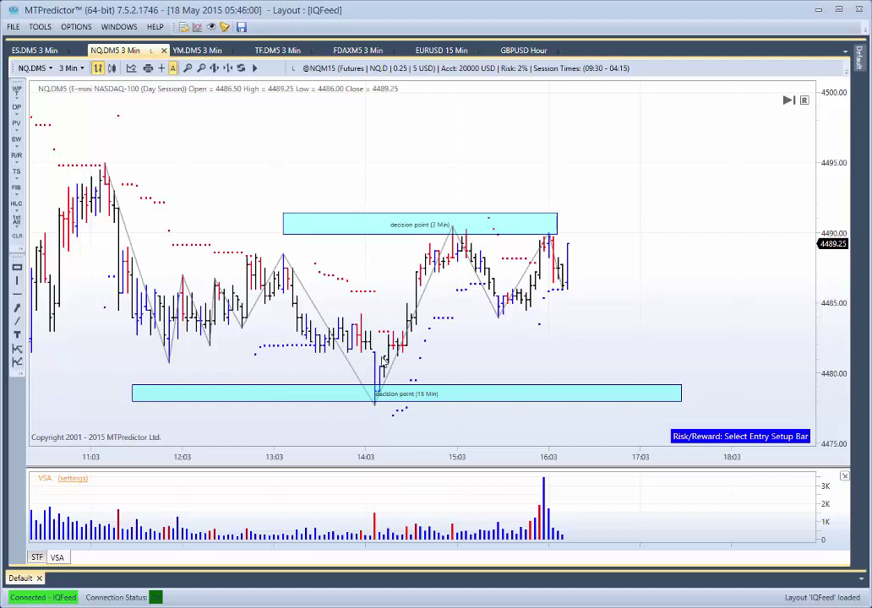
left_click(310, 284)
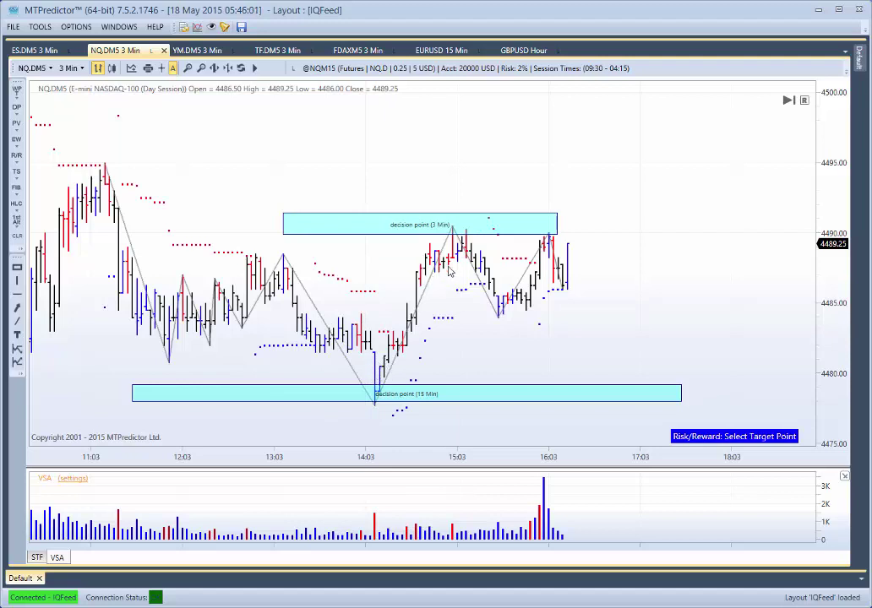
left_click(506, 230)
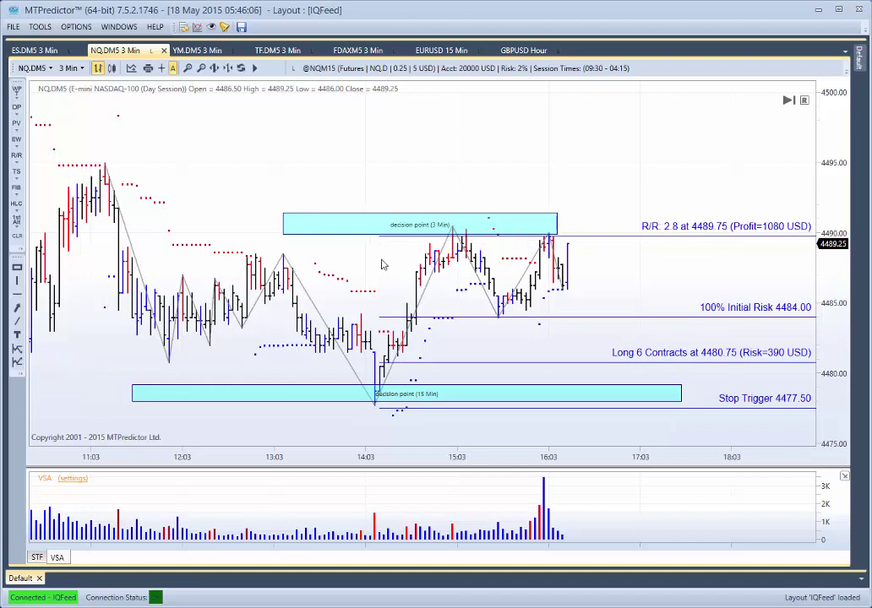